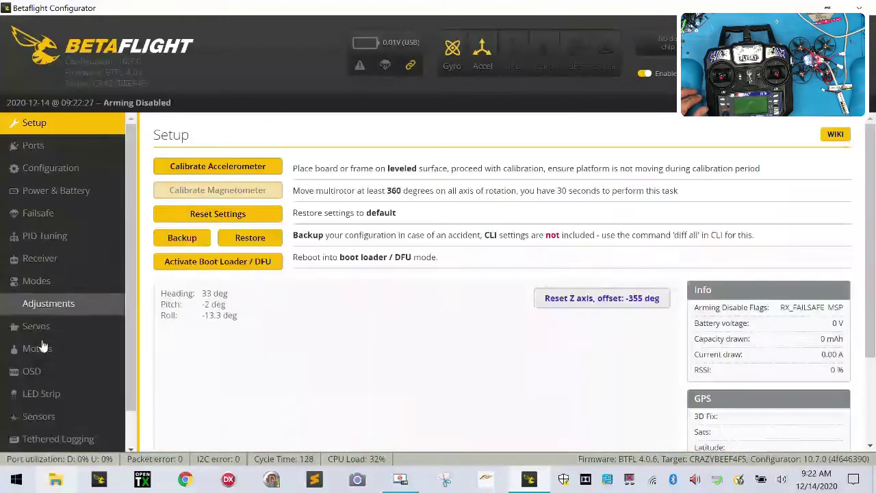
# Step: Open the flight controller's command line interface and run the dump command
pyautogui.scroll(-2, 82, 336)
pyautogui.click(49, 445)
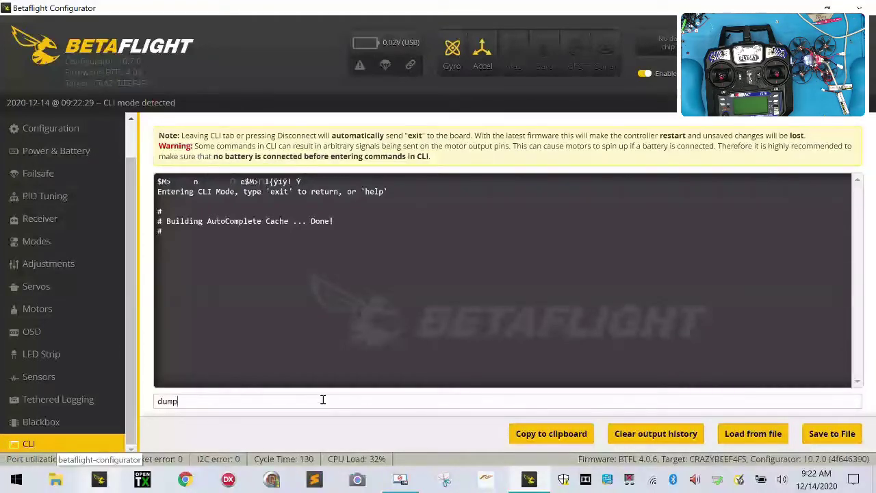
pyautogui.press('Return')
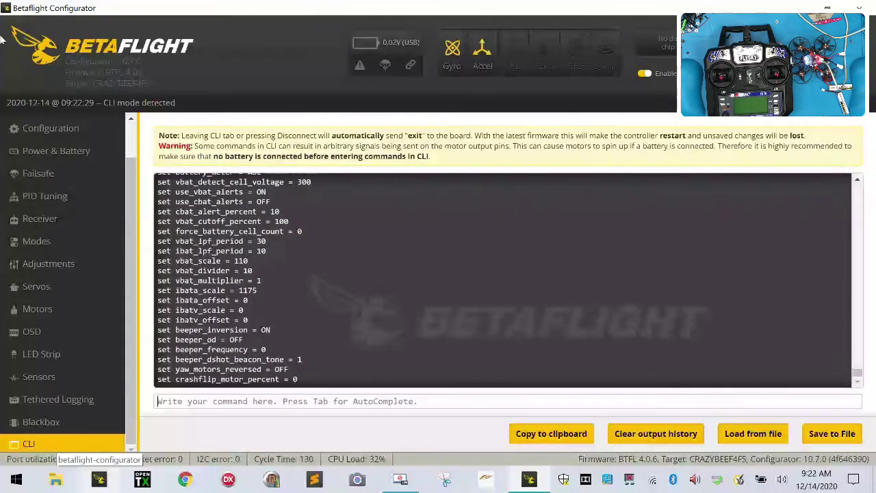
# Step: Select the dump output from the version header at its start through the final batch end line and copy it
pyautogui.scroll(10, 357, 353)
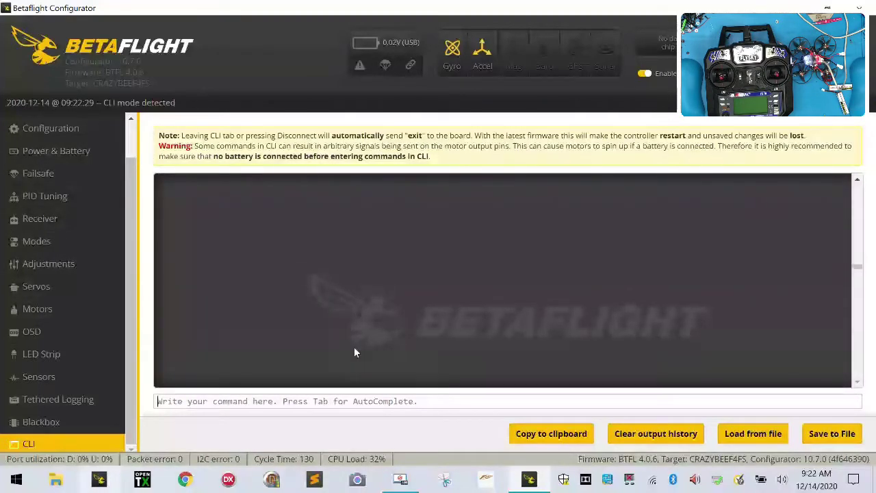
pyautogui.scroll(15, 354, 353)
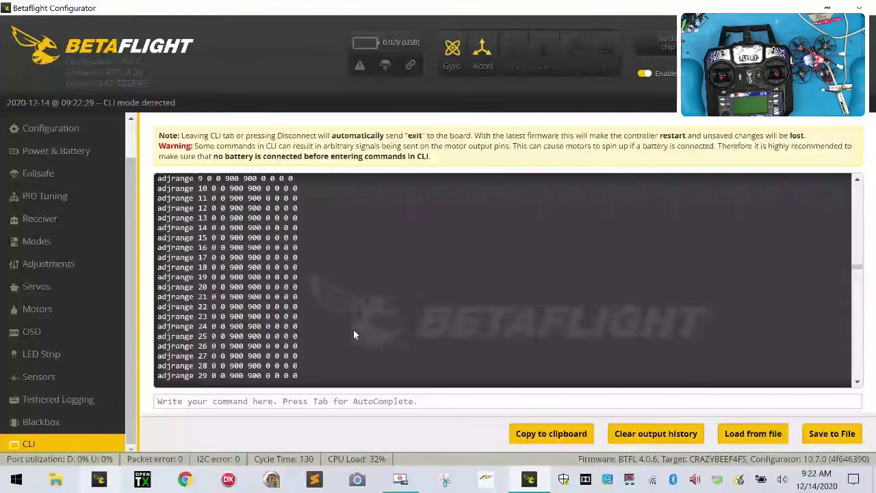
pyautogui.scroll(-10, 353, 329)
pyautogui.scroll(5, 347, 340)
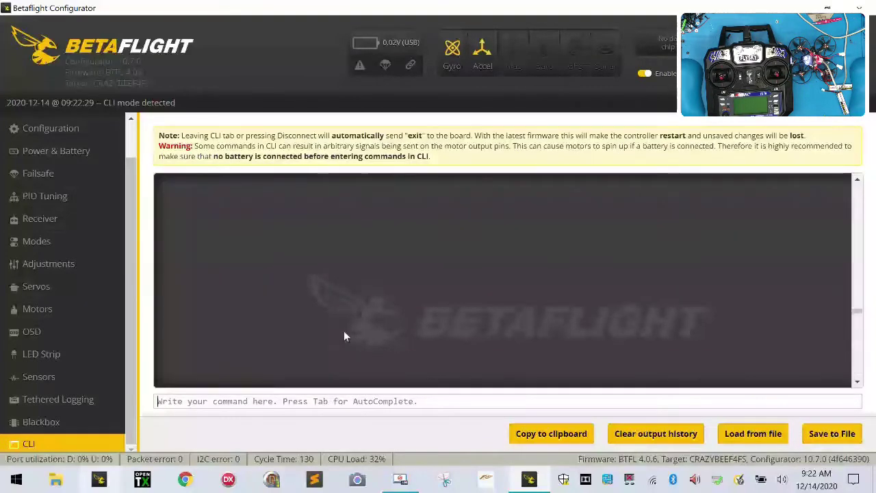
pyautogui.scroll(20, 343, 335)
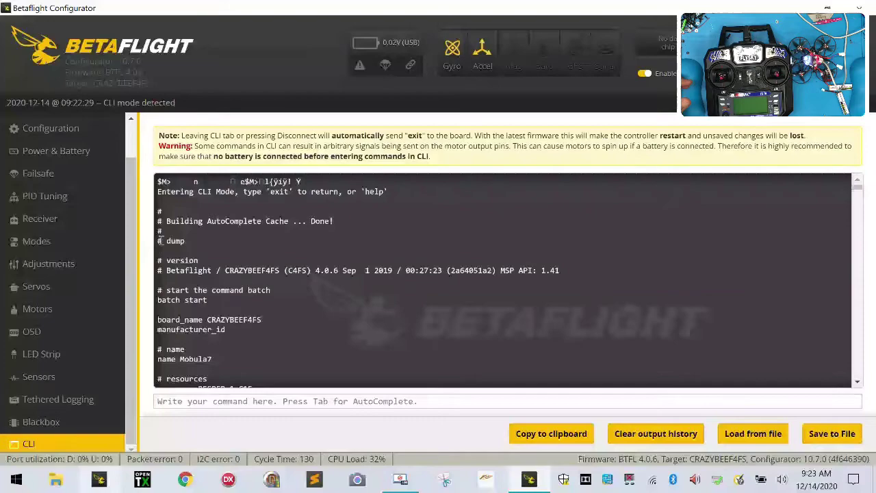
pyautogui.moveTo(165, 259); pyautogui.dragTo(227, 375)
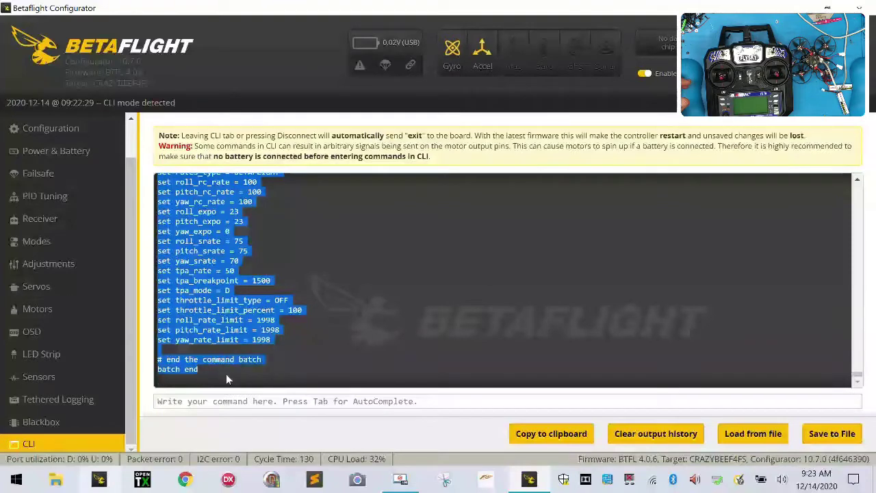
pyautogui.rightClick(211, 235)
pyautogui.click(236, 246)
pyautogui.rightClick(202, 239)
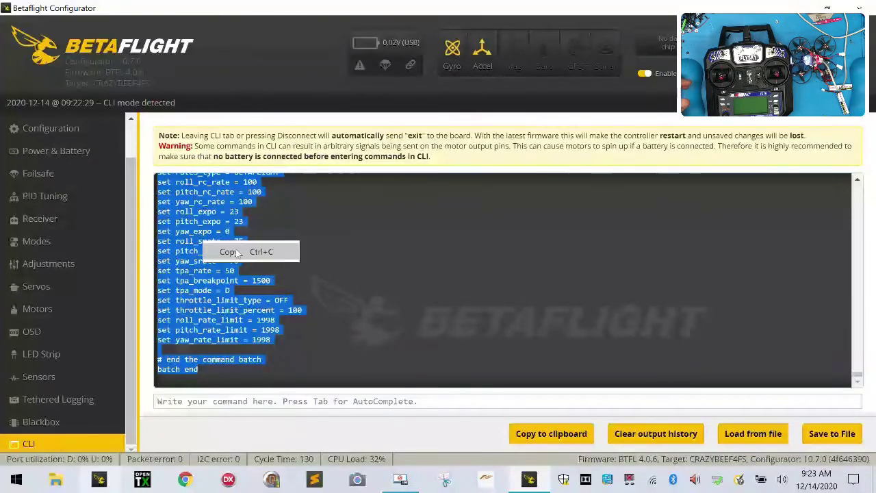
pyautogui.click(233, 251)
# Step: Launch Notepad and paste the copied dump into a blank document
pyautogui.rightClick(17, 479)
pyautogui.click(32, 419)
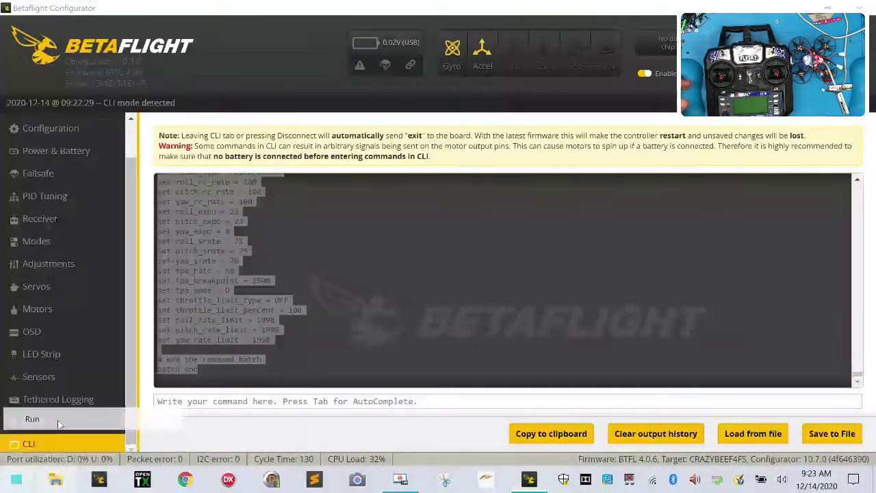
pyautogui.press('Return')
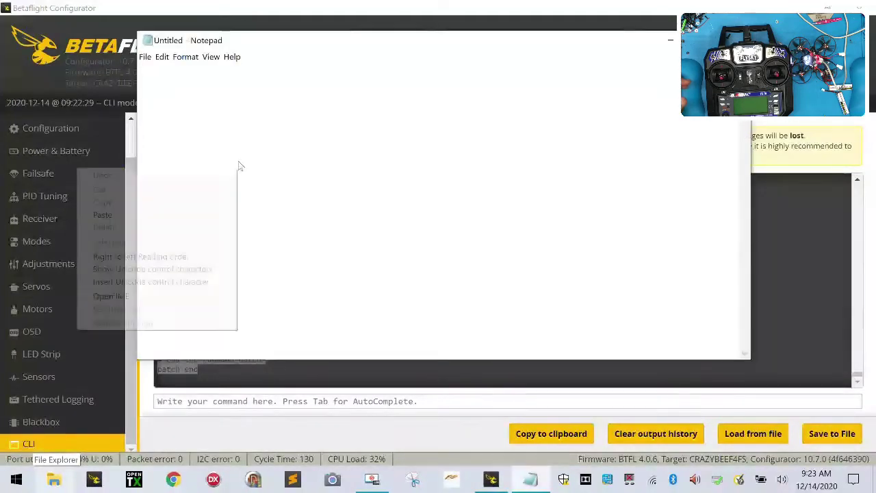
pyautogui.rightClick(241, 166)
pyautogui.click(206, 215)
# Step: Start saving the document under a new name and browse to Cleanflight and Betaflight Configurations > betaflight configurations on the Software Downloads drive
pyautogui.click(149, 56)
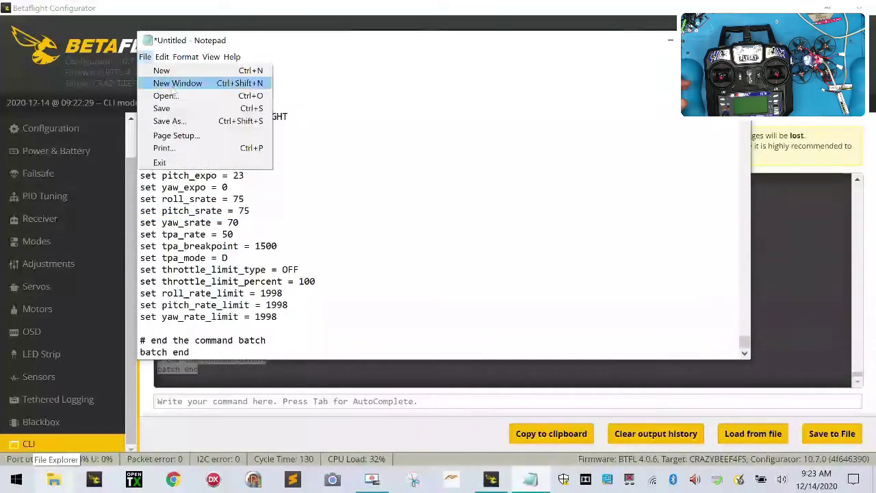
pyautogui.click(183, 121)
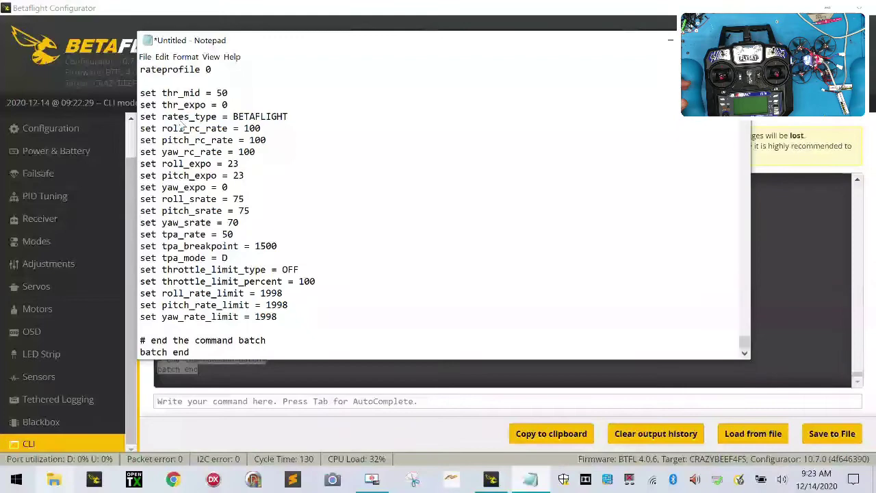
pyautogui.scroll(-1, 221, 299)
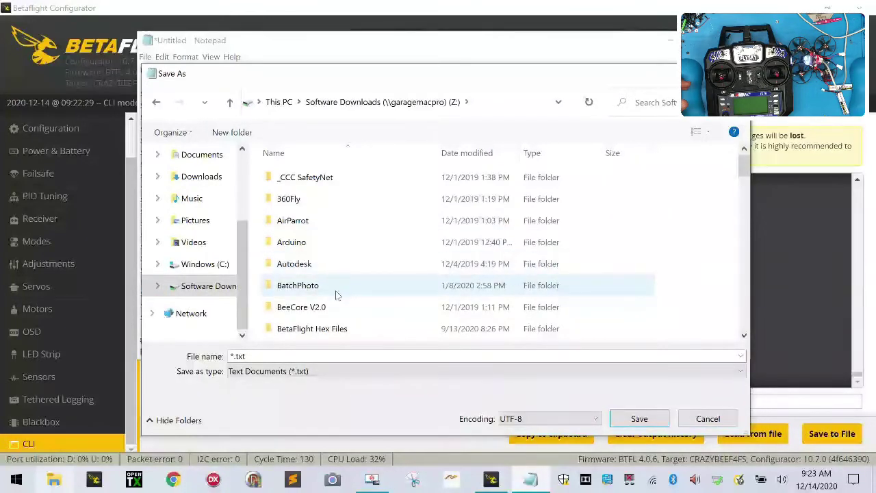
pyautogui.scroll(-5, 336, 294)
pyautogui.scroll(2, 352, 222)
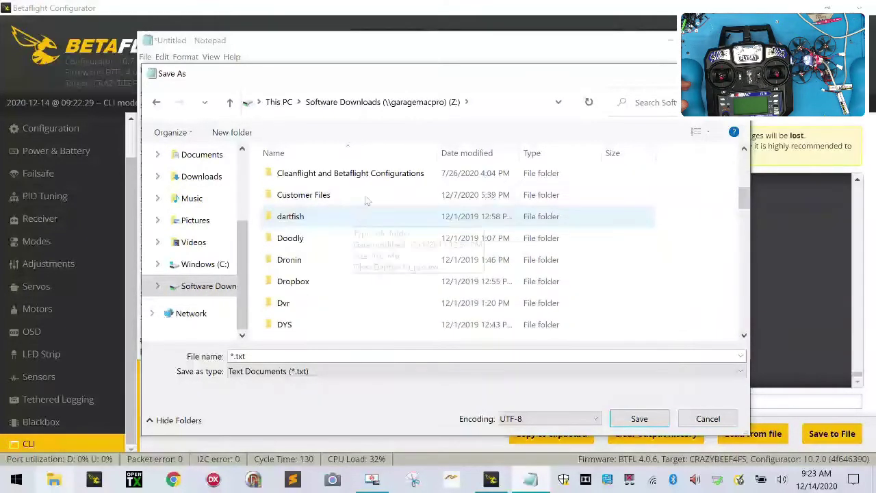
pyautogui.doubleClick(380, 181)
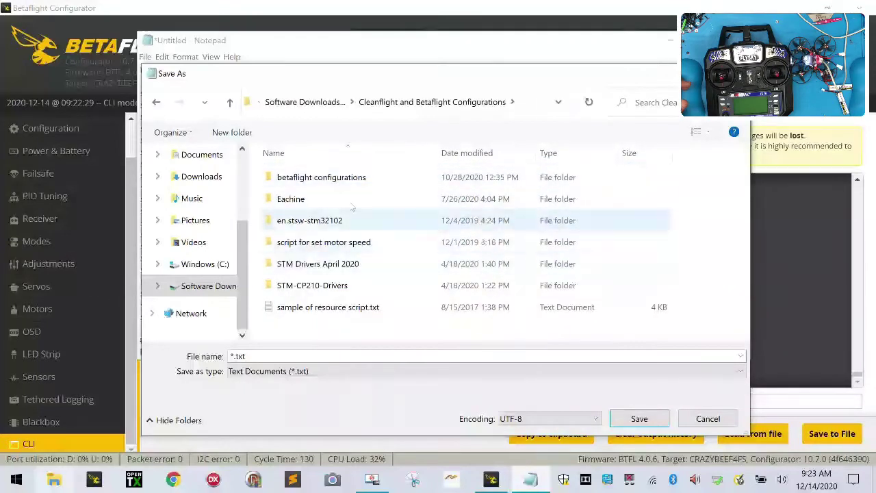
pyautogui.doubleClick(351, 182)
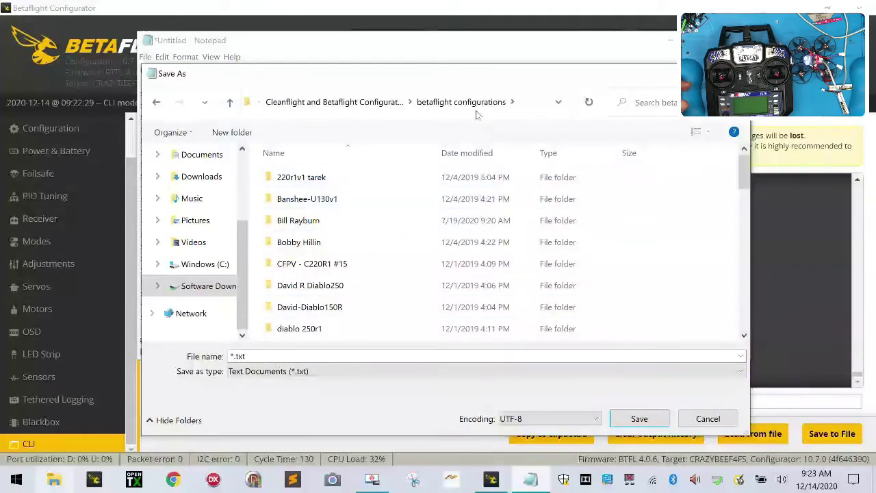
# Step: Create a folder named Mobula7 inside betaflight configurations
pyautogui.moveTo(459, 74)
pyautogui.mouseDown()
pyautogui.moveTo(442, 74)
pyautogui.moveTo(456, 57)
pyautogui.mouseUp()
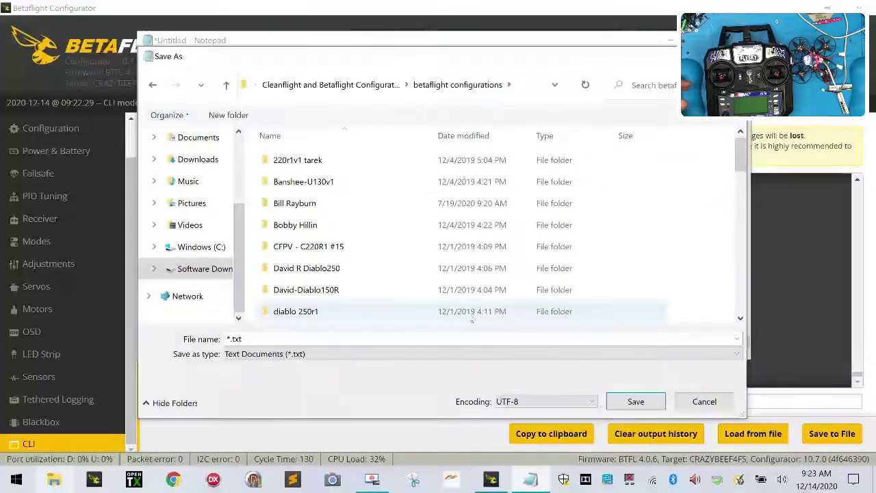
pyautogui.rightClick(569, 273)
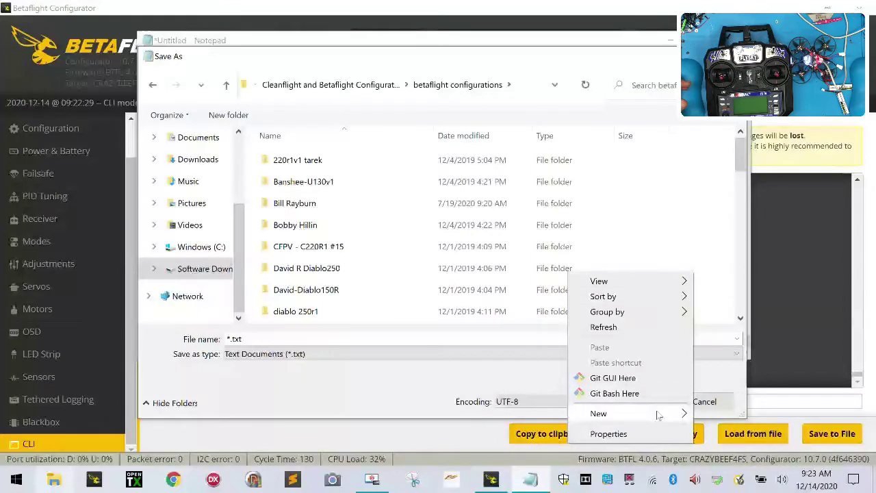
pyautogui.moveTo(675, 414)
pyautogui.click(449, 236)
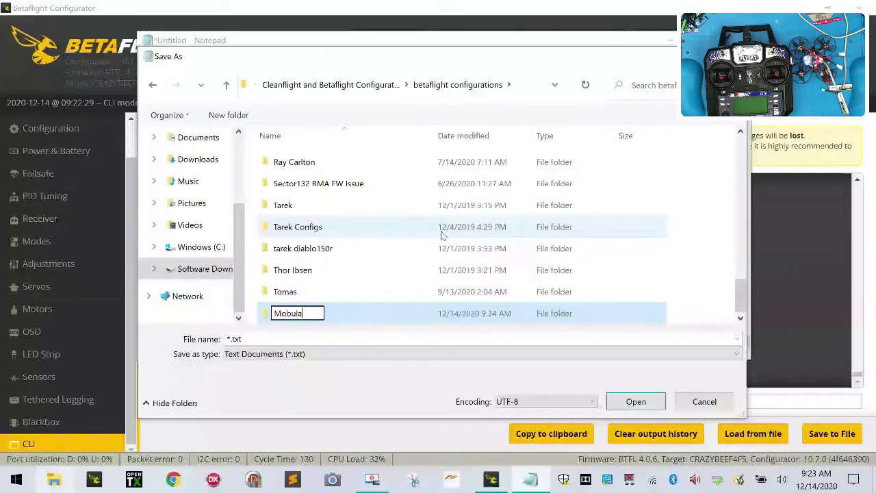
pyautogui.press('Return')
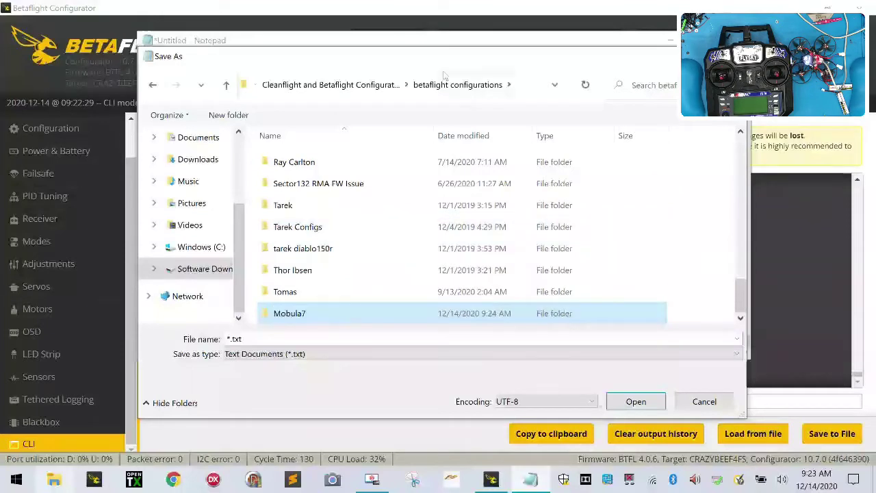
# Step: Save the dump in the Mobula7 folder as mobula7-flysky-dumpfile.txt
pyautogui.doubleClick(305, 313)
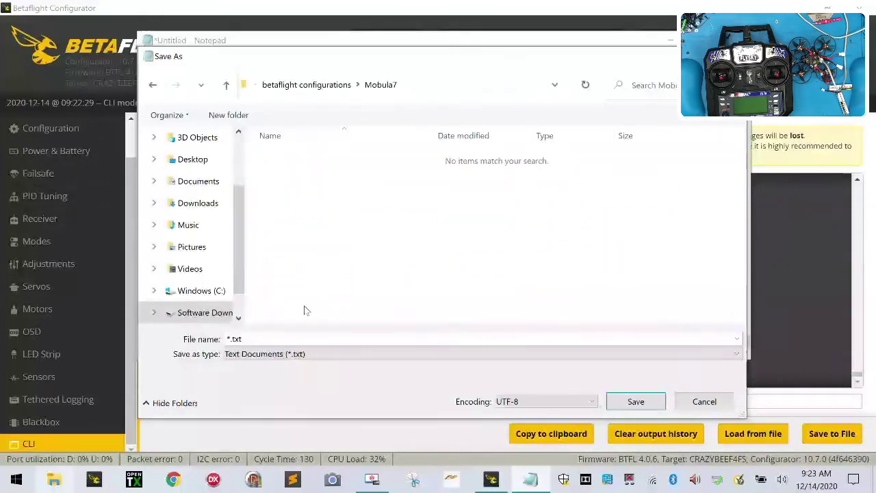
pyautogui.doubleClick(288, 339)
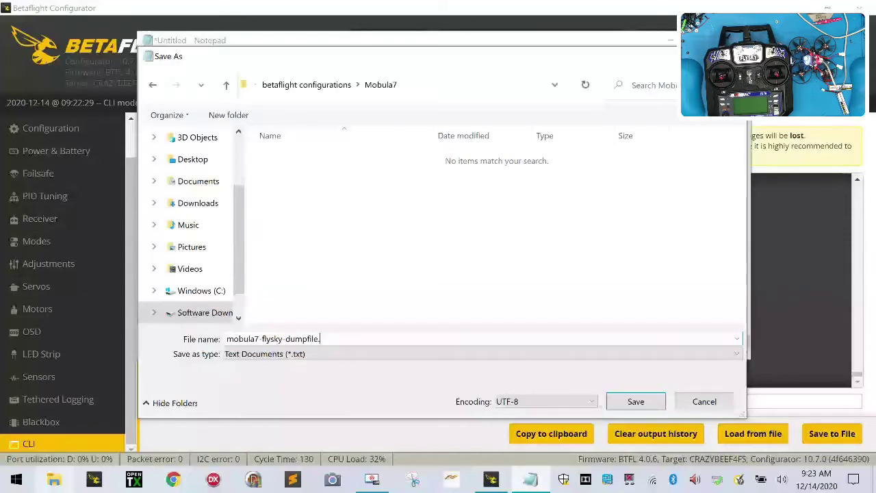
pyautogui.press('Return')
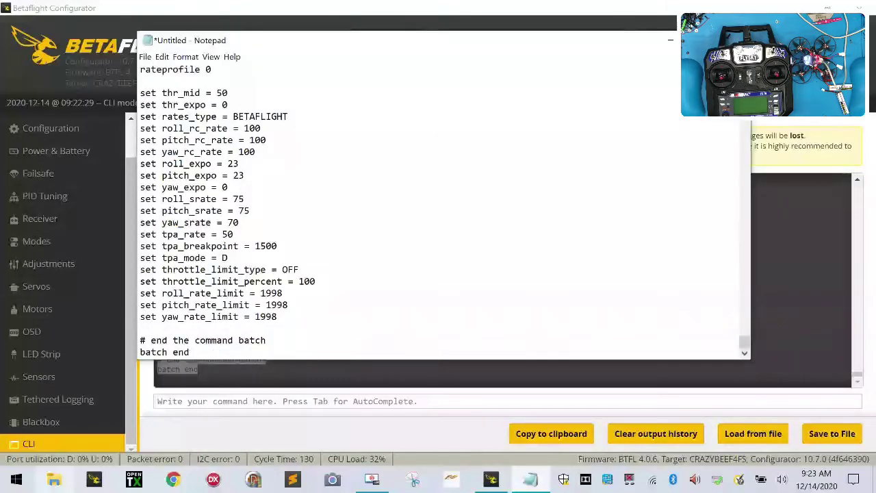
# Step: Switch back to Betaflight Configurator and run the defaults command in the CLI to reset the board
pyautogui.click(289, 12)
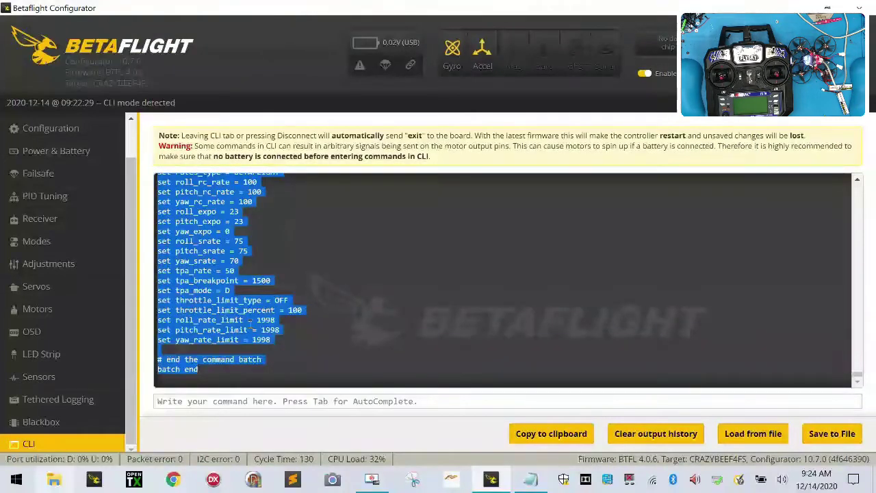
pyautogui.click(245, 402)
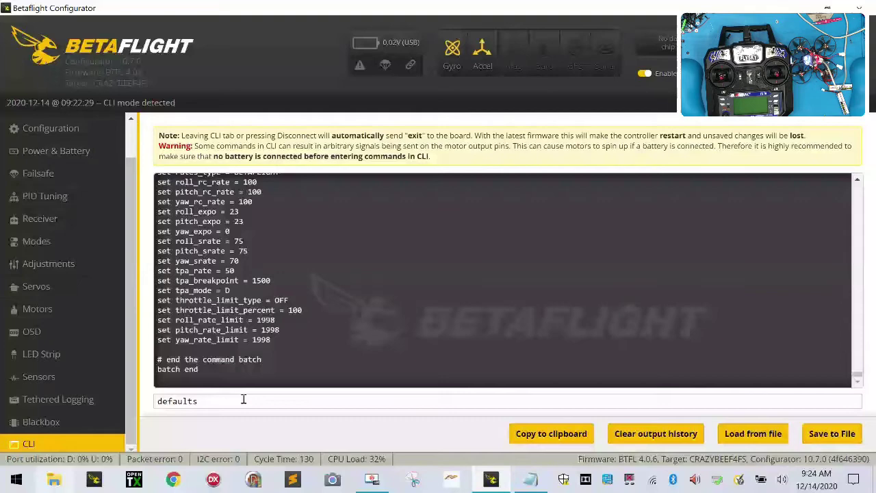
pyautogui.write('defaults')
pyautogui.press('Return')
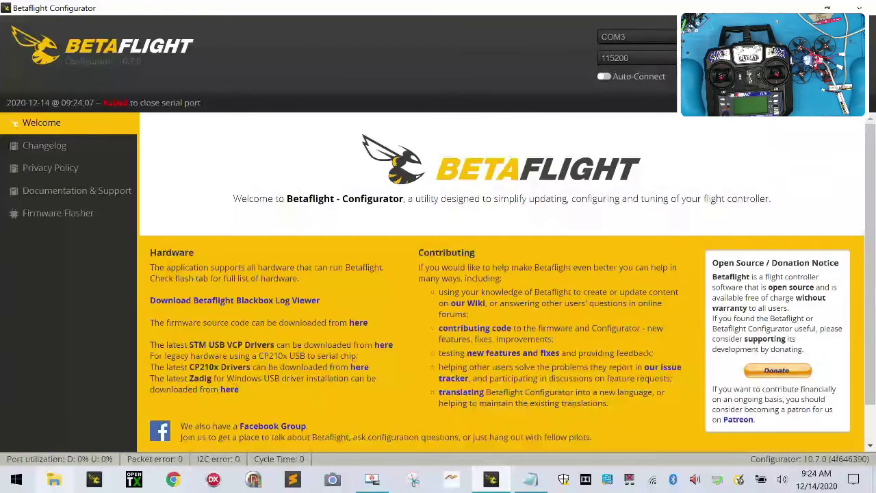
# Step: Reopen the CLI after the reboot and run the defaults command a second time
pyautogui.scroll(-2, 71, 319)
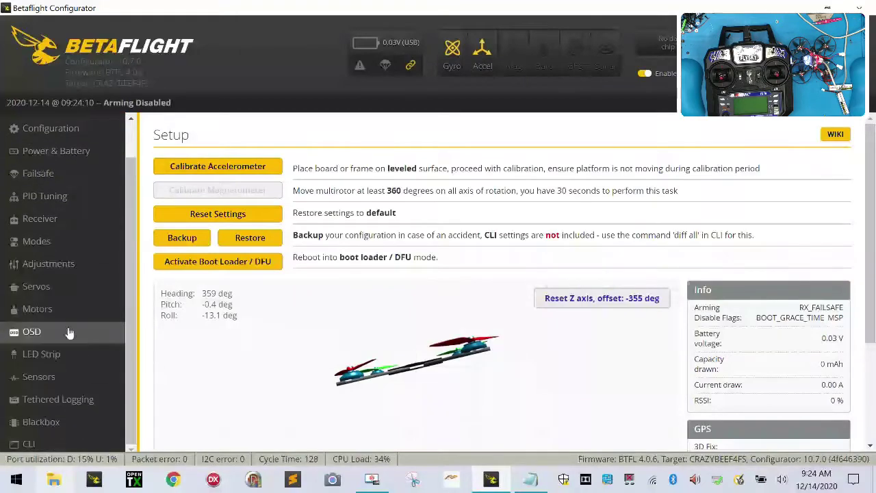
pyautogui.click(54, 442)
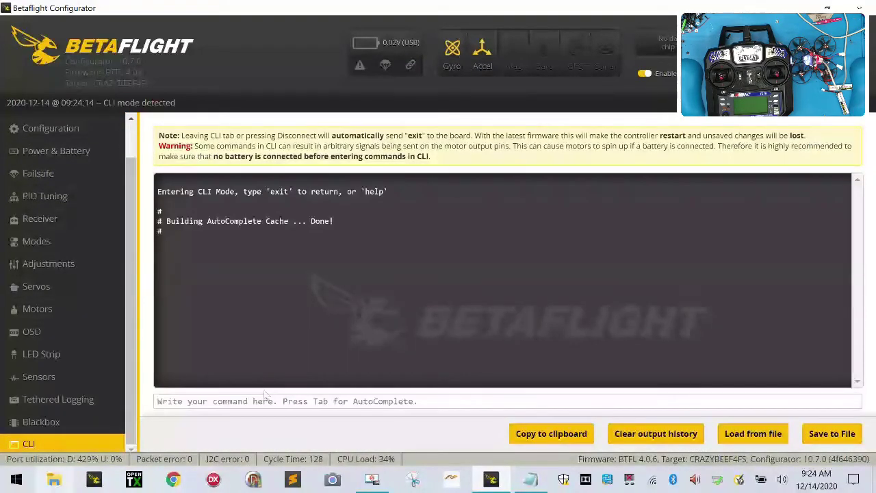
pyautogui.write('de')
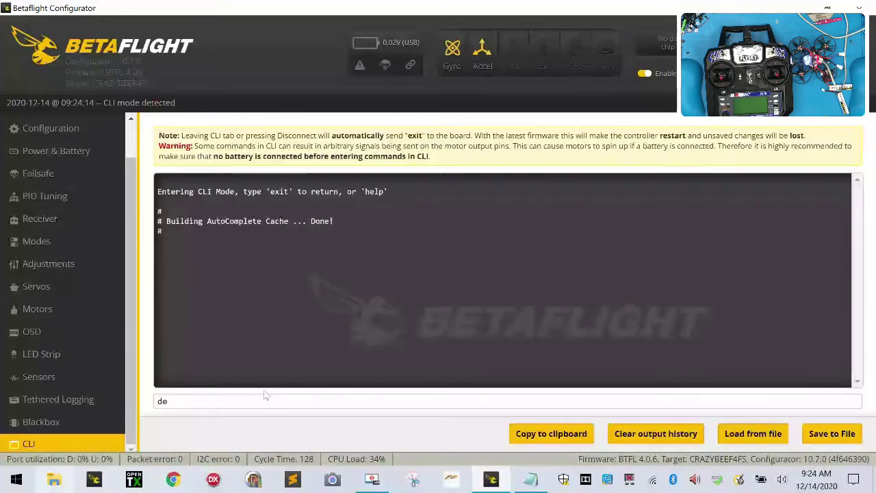
pyautogui.write('fau')
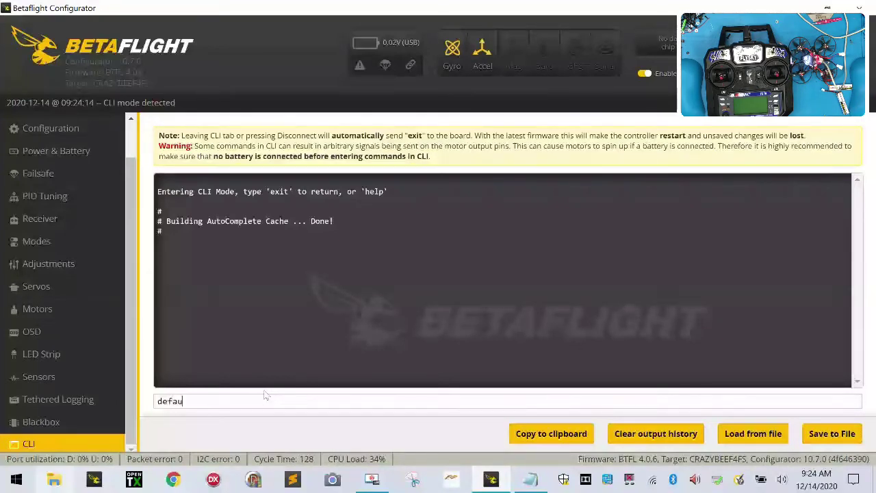
pyautogui.write('lts')
pyautogui.press('Return')
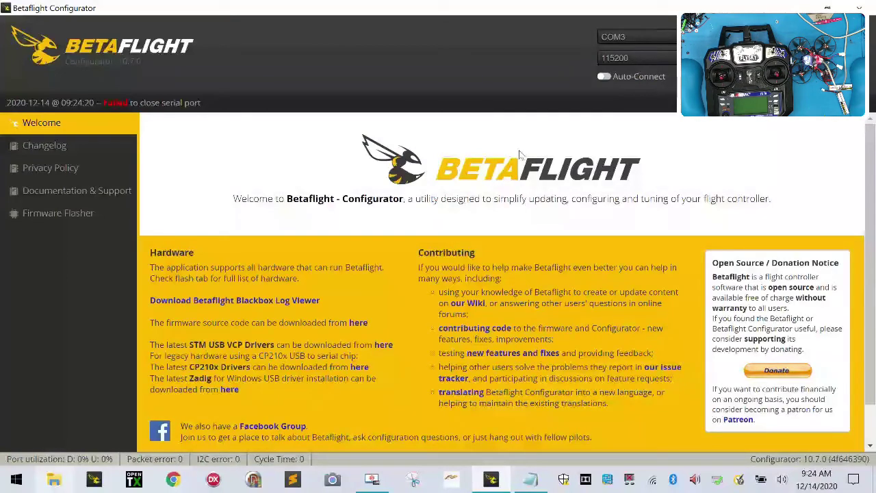
# Step: Copy the entire text of mobula7-flysky-dumpfile.txt in Notepad, then minimize its window
pyautogui.click(530, 479)
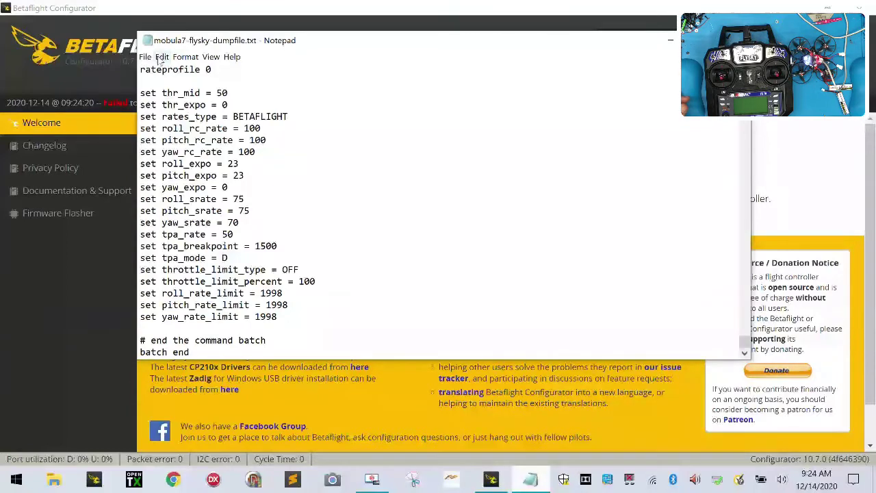
pyautogui.click(162, 57)
pyautogui.click(228, 215)
pyautogui.rightClick(198, 165)
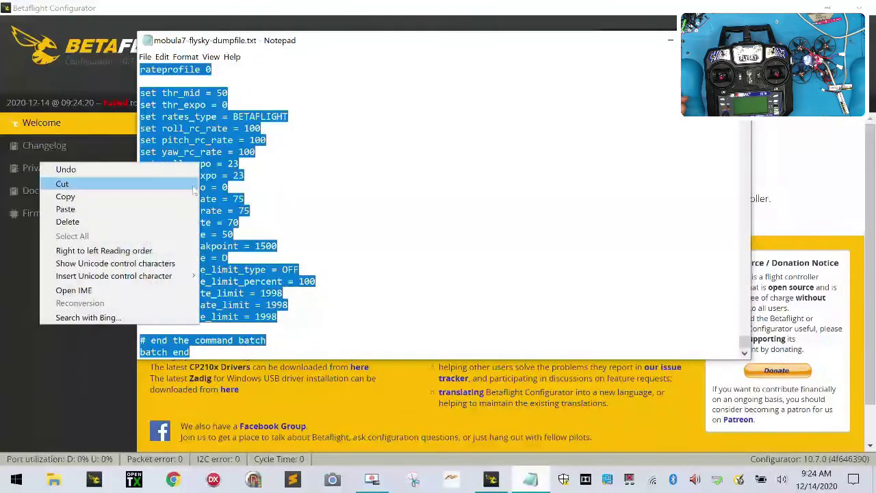
pyautogui.click(65, 196)
pyautogui.click(671, 39)
# Step: Reconnect to the flight controller in Betaflight Configurator and open the CLI
pyautogui.click(709, 51)
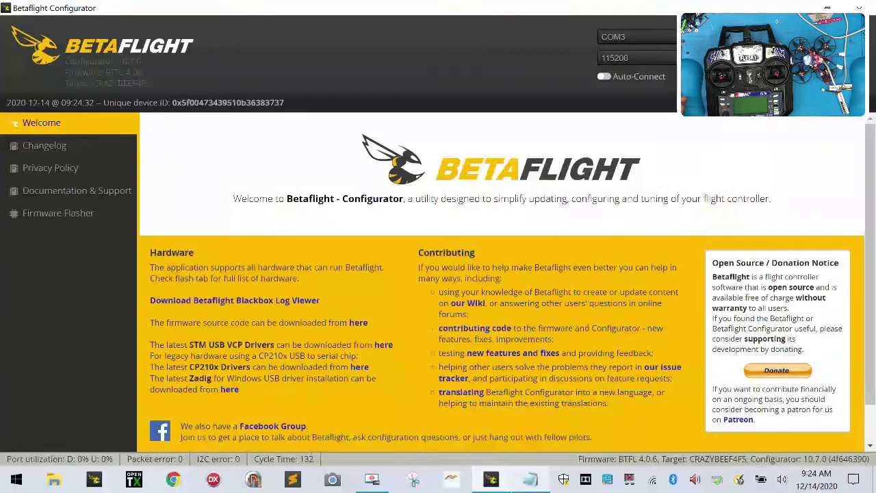
pyautogui.scroll(-2, 23, 418)
pyautogui.click(32, 443)
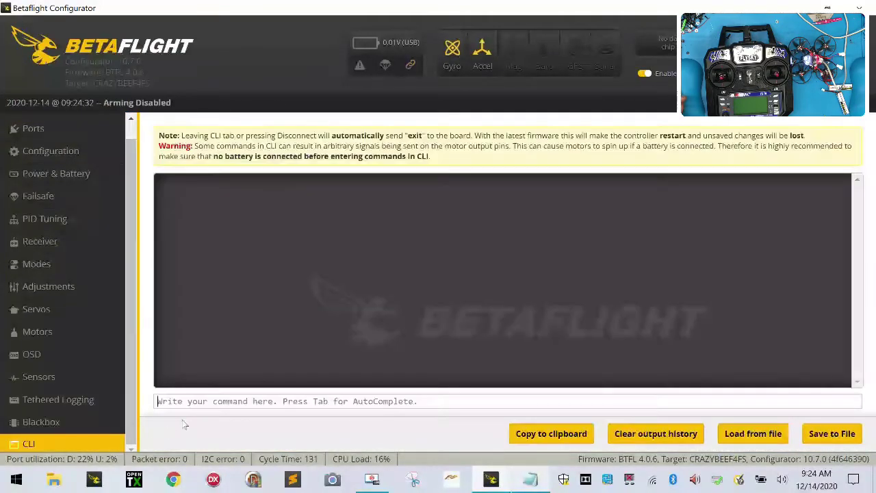
# Step: Paste the copied dump as plain text into the CLI command line and run it to restore the configuration
pyautogui.rightClick(205, 404)
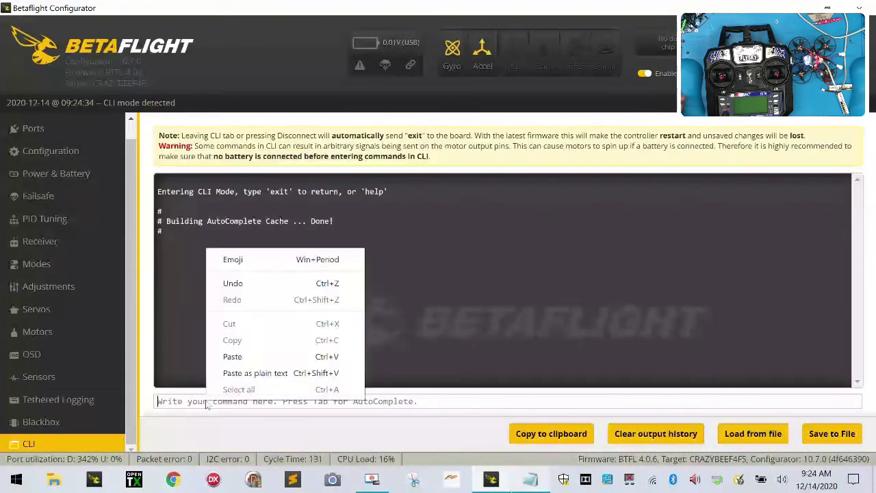
pyautogui.click(255, 373)
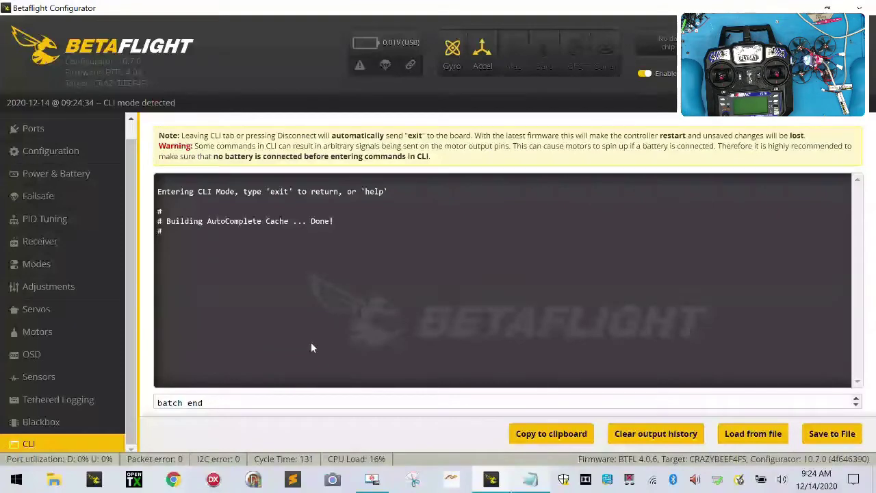
pyautogui.press('Return')
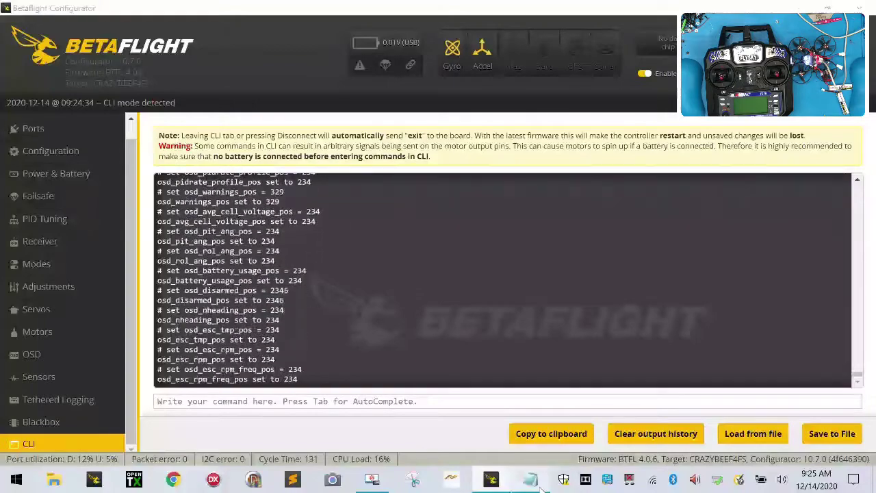
# Step: Switch to mobula7-flysky-dumpfile.txt in Notepad, examine the board target and firmware version near its beginning, and return to Betaflight Configurator
pyautogui.hotkey('alt', 'Tab')
pyautogui.click(276, 144)
pyautogui.scroll(5, 279, 164)
pyautogui.scroll(20, 278, 164)
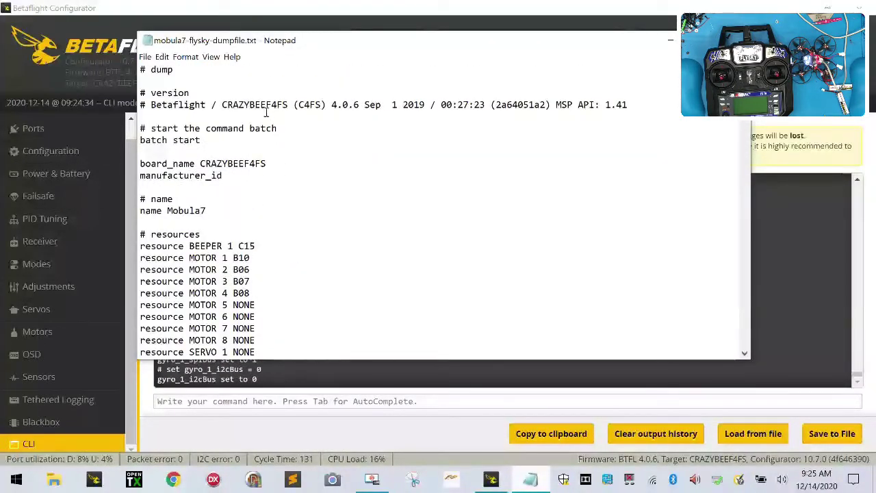
pyautogui.moveTo(221, 105); pyautogui.dragTo(384, 106)
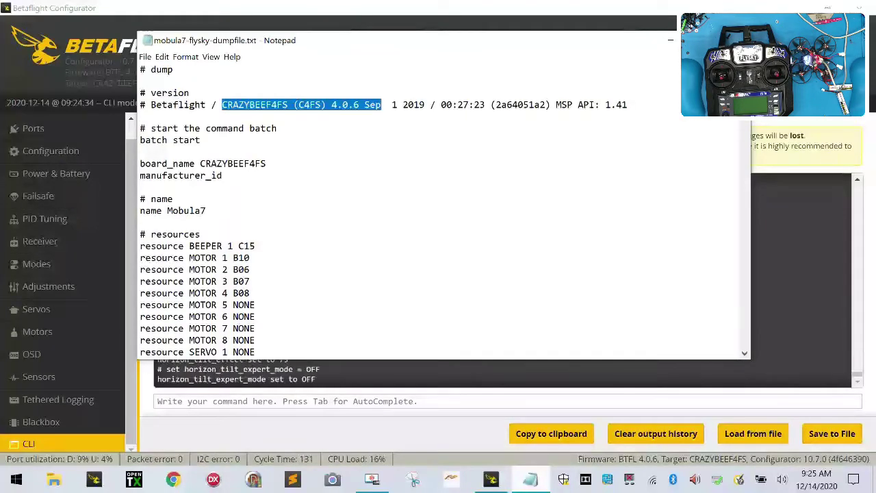
pyautogui.click(521, 32)
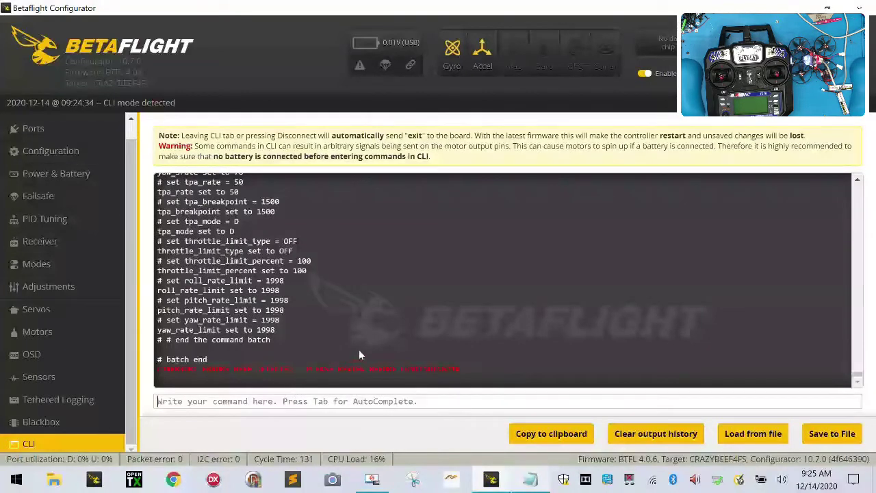
# Step: Check the end of the CLI output from the restored dump and run the save command
pyautogui.scroll(5, 356, 228)
pyautogui.write('save')
pyautogui.press('Return')
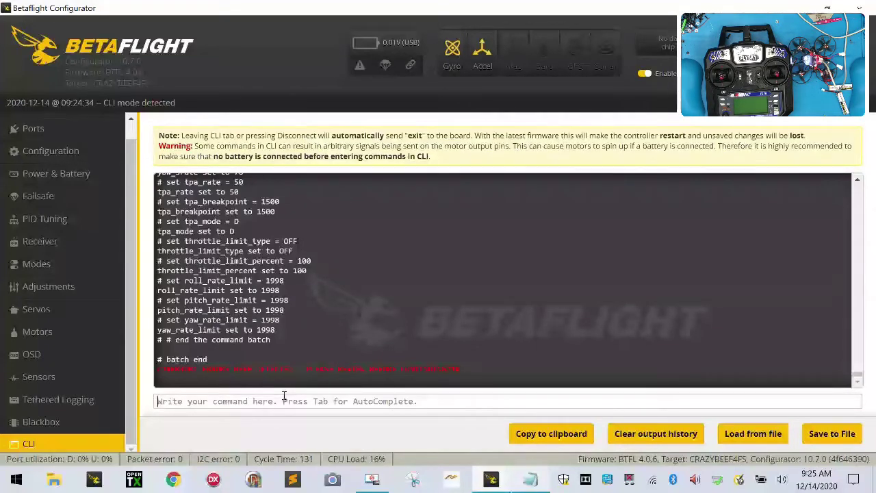